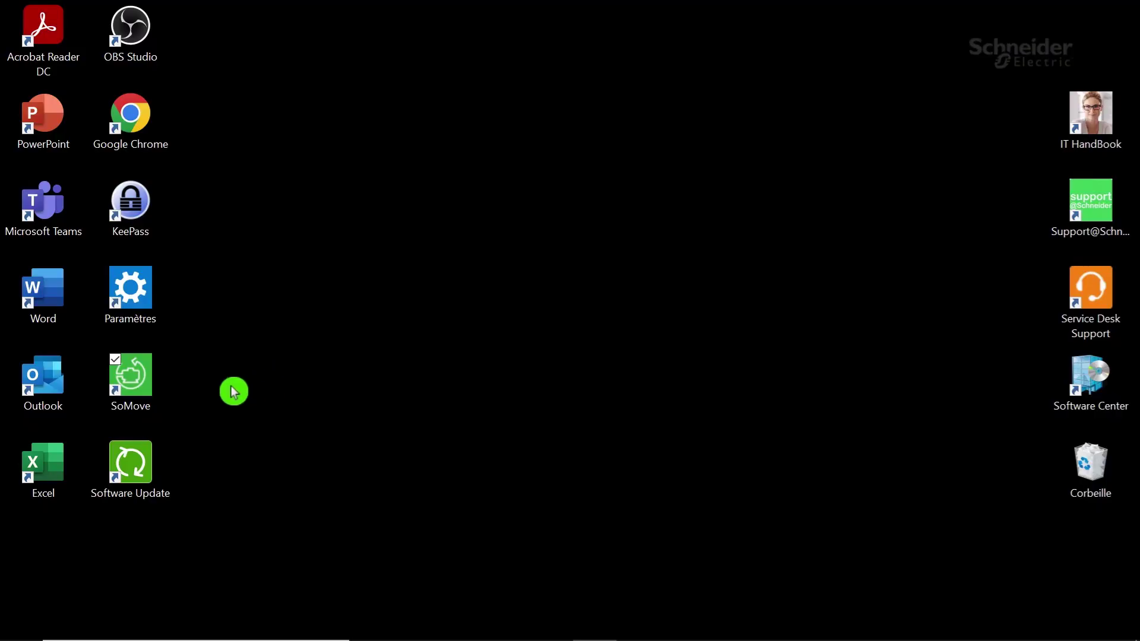
Step: Launch SoMove and connect to the ATV630U07M3 drive, acknowledging the safety warning, then view its parameter list
{"action": "left_click", "coordinate": [140, 390]}
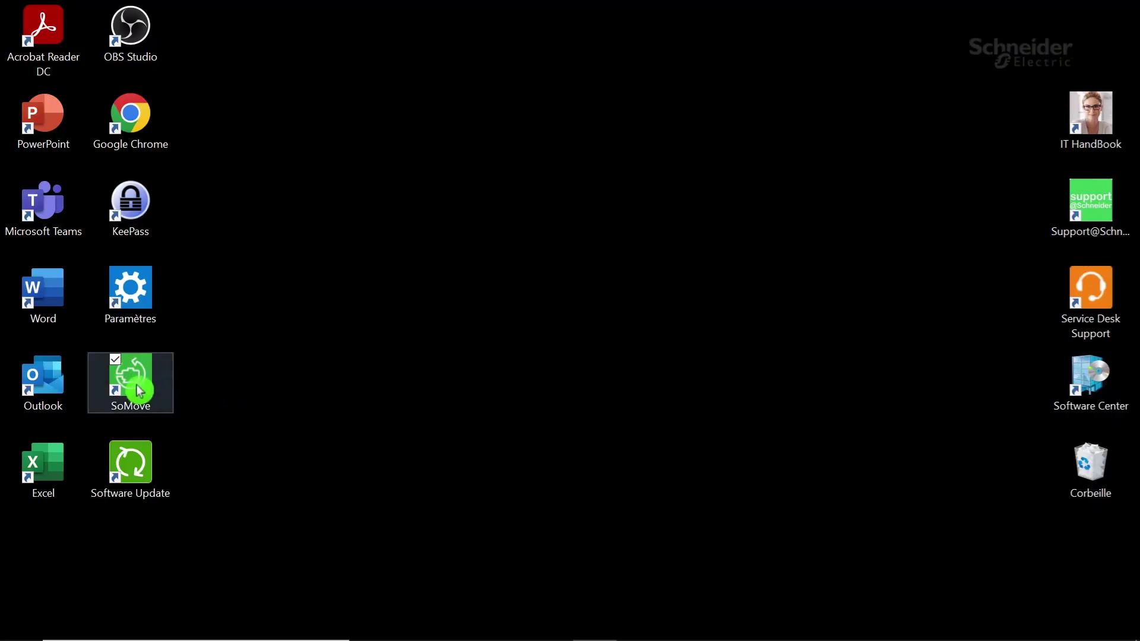
{"action": "double_click", "coordinate": [138, 389]}
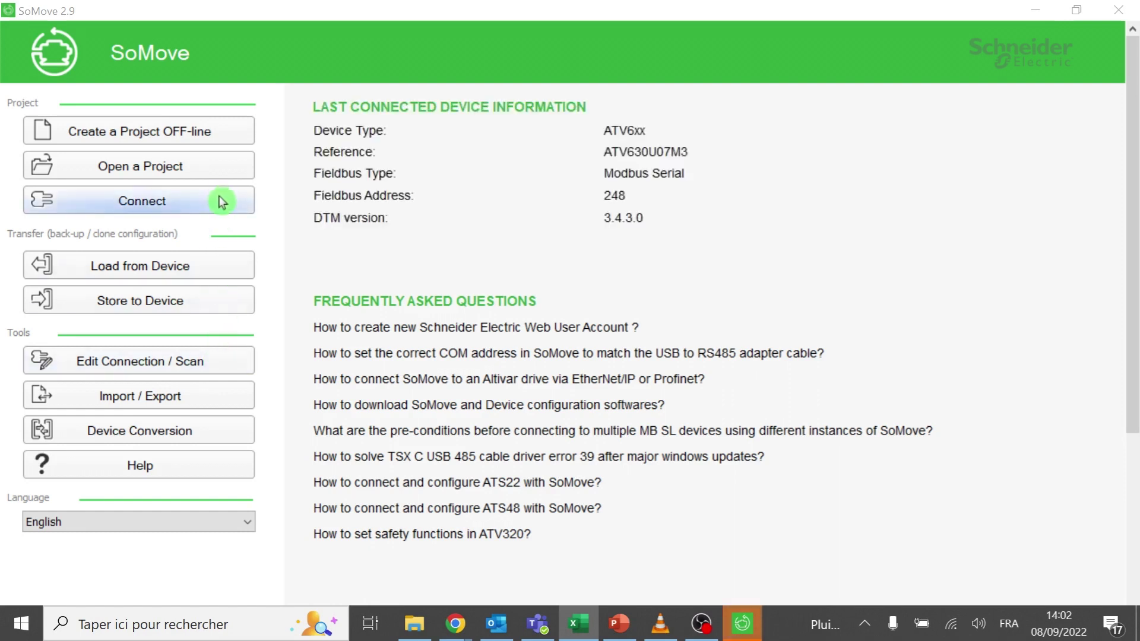
{"action": "left_click", "coordinate": [220, 199]}
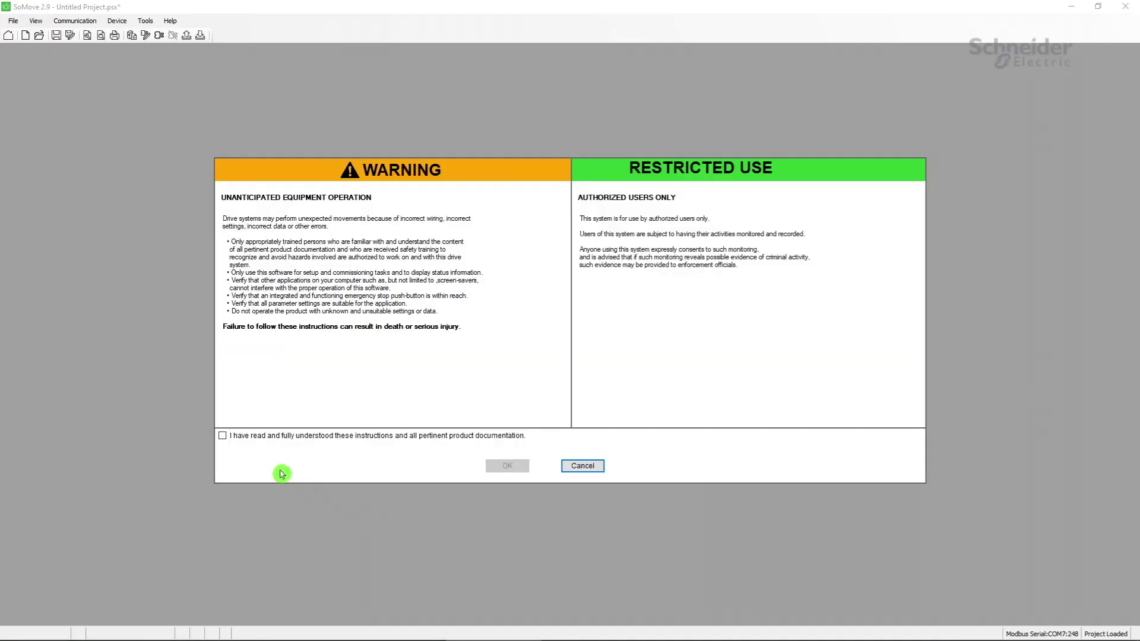
{"action": "left_click", "coordinate": [222, 437]}
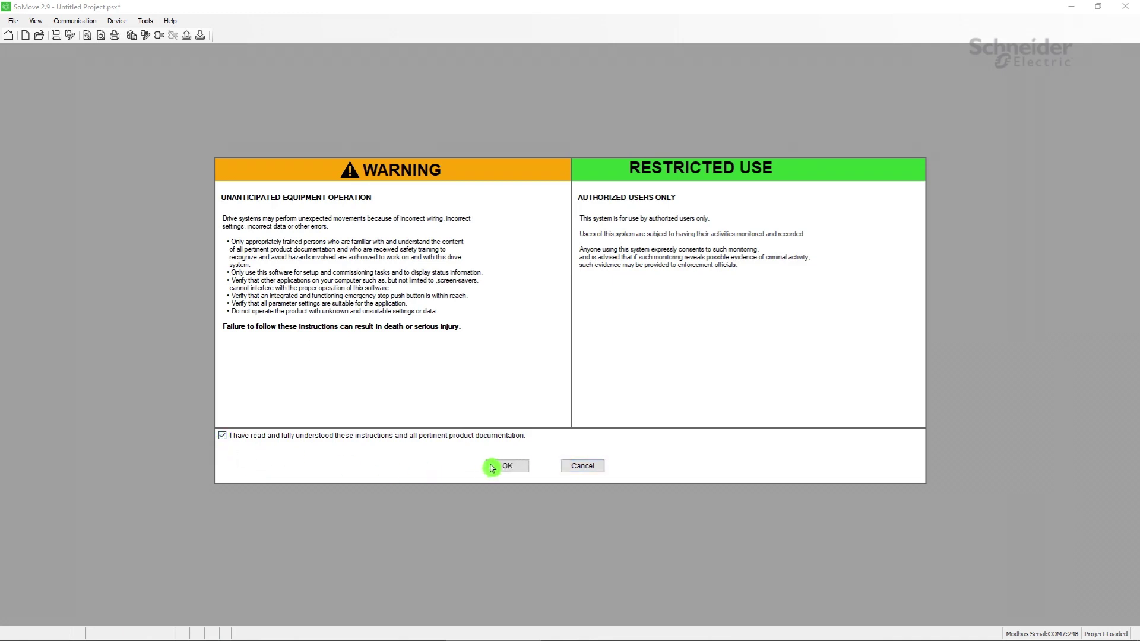
{"action": "left_click", "coordinate": [500, 467]}
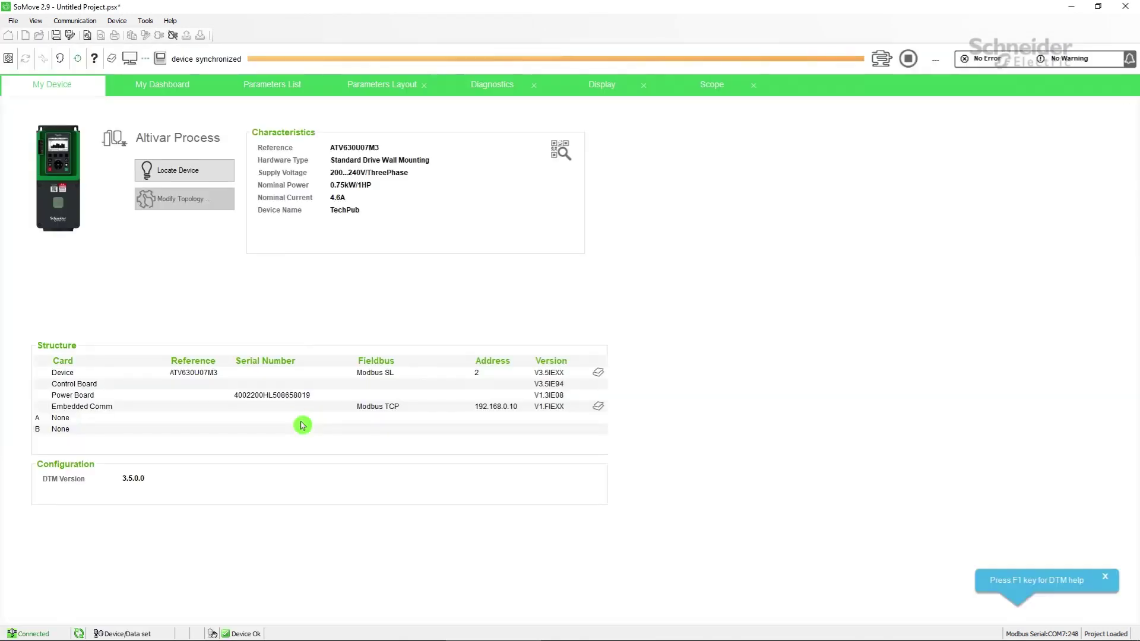
{"action": "left_click", "coordinate": [274, 88]}
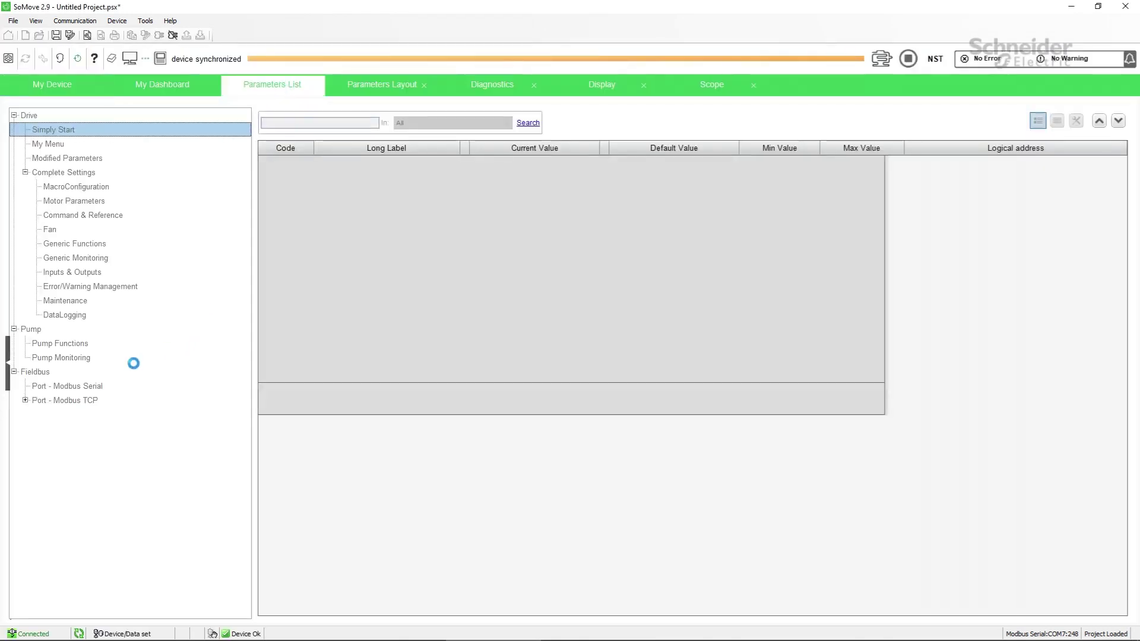
Step: Set the Modbus Serial Fieldbus timeout TTO to 5 s, then disconnect from the drive
{"action": "left_click", "coordinate": [56, 387]}
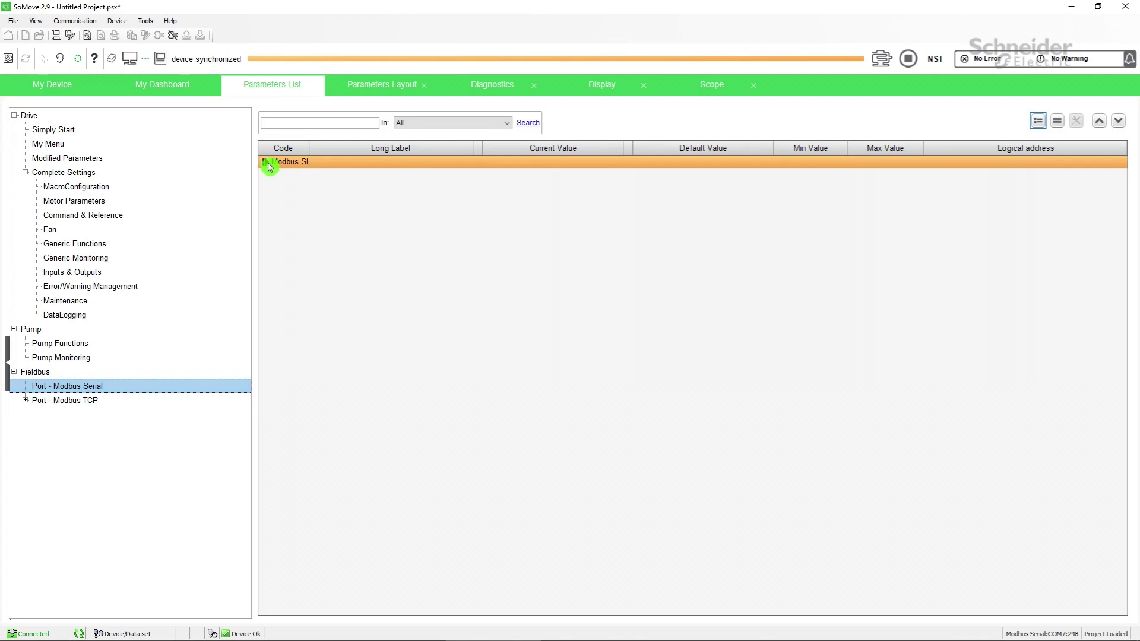
{"action": "left_click", "coordinate": [266, 163]}
{"action": "left_click", "coordinate": [276, 176]}
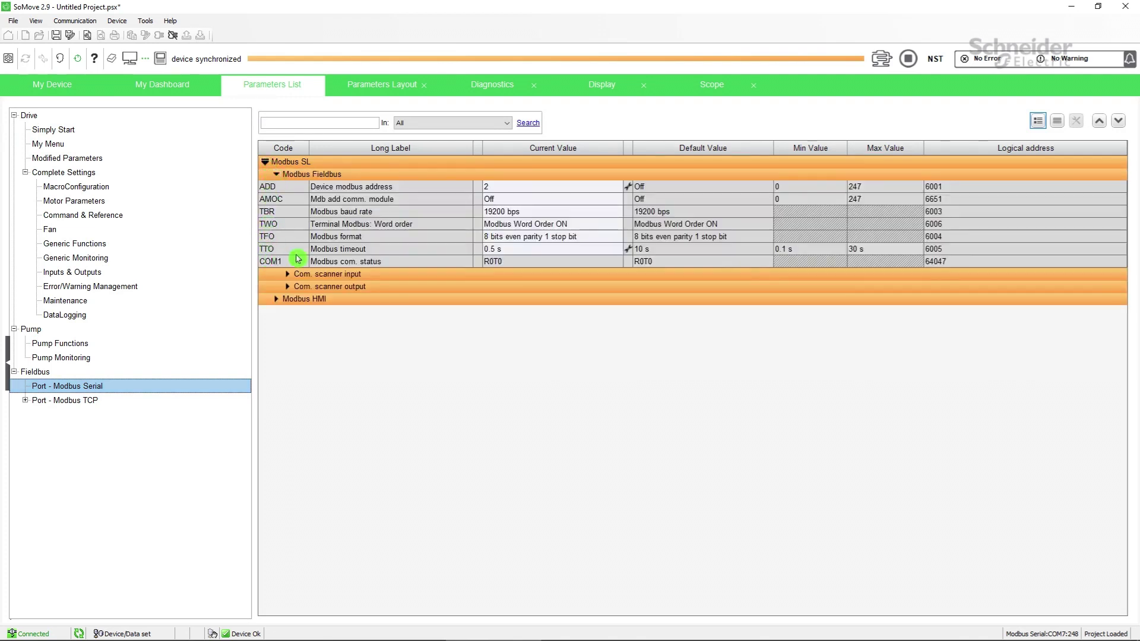
{"action": "left_click", "coordinate": [496, 250]}
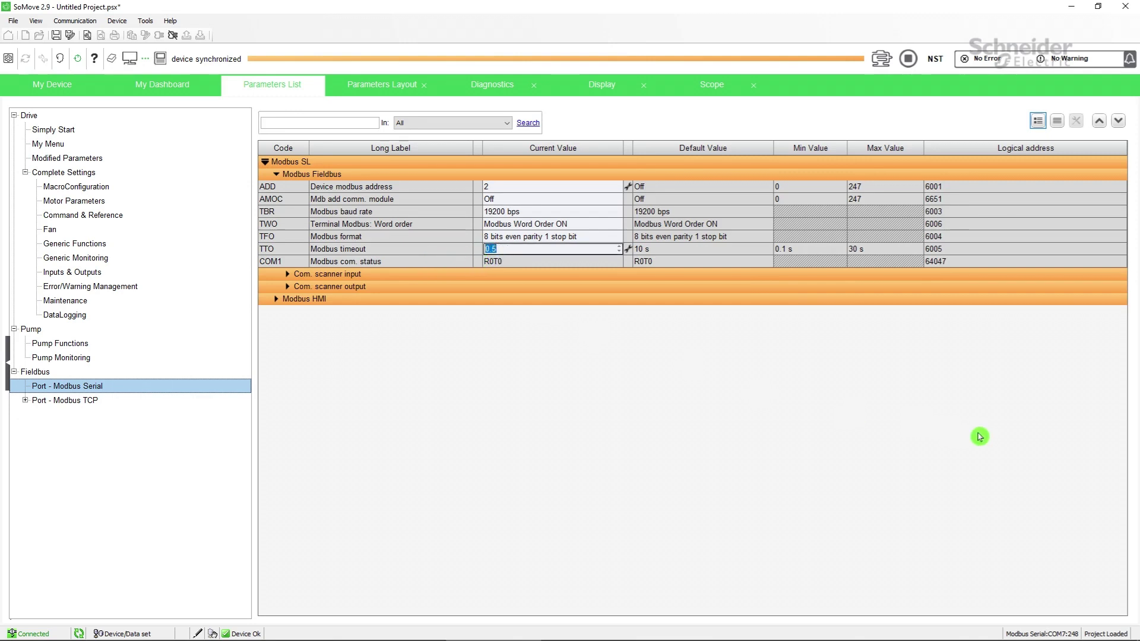
{"action": "type", "text": "5"}
{"action": "key", "text": "Return"}
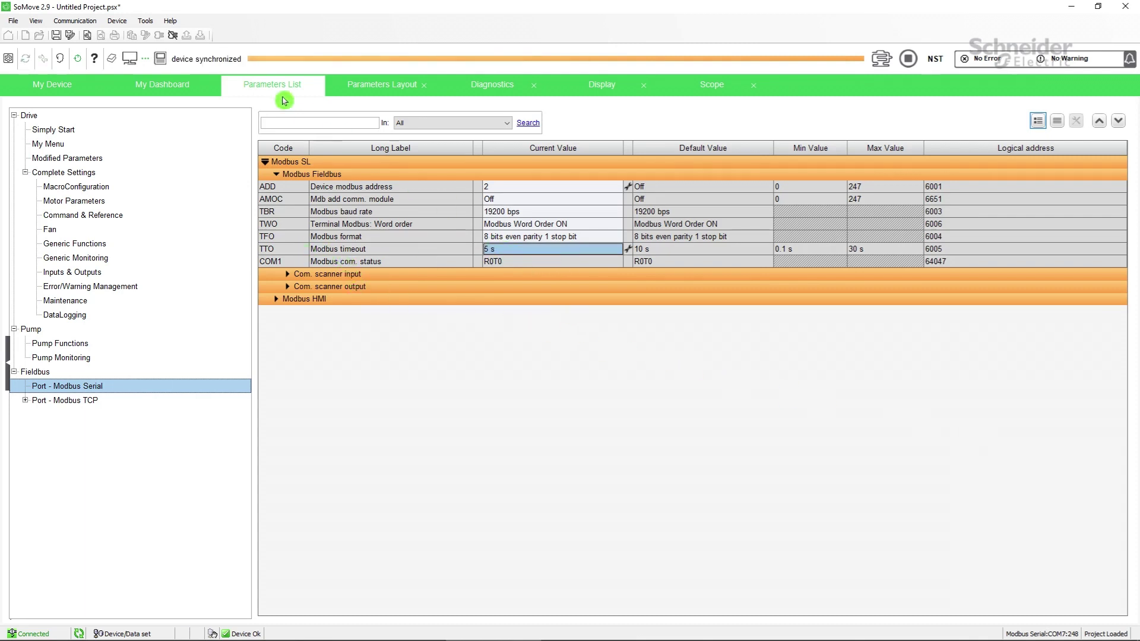
{"action": "left_click", "coordinate": [179, 37]}
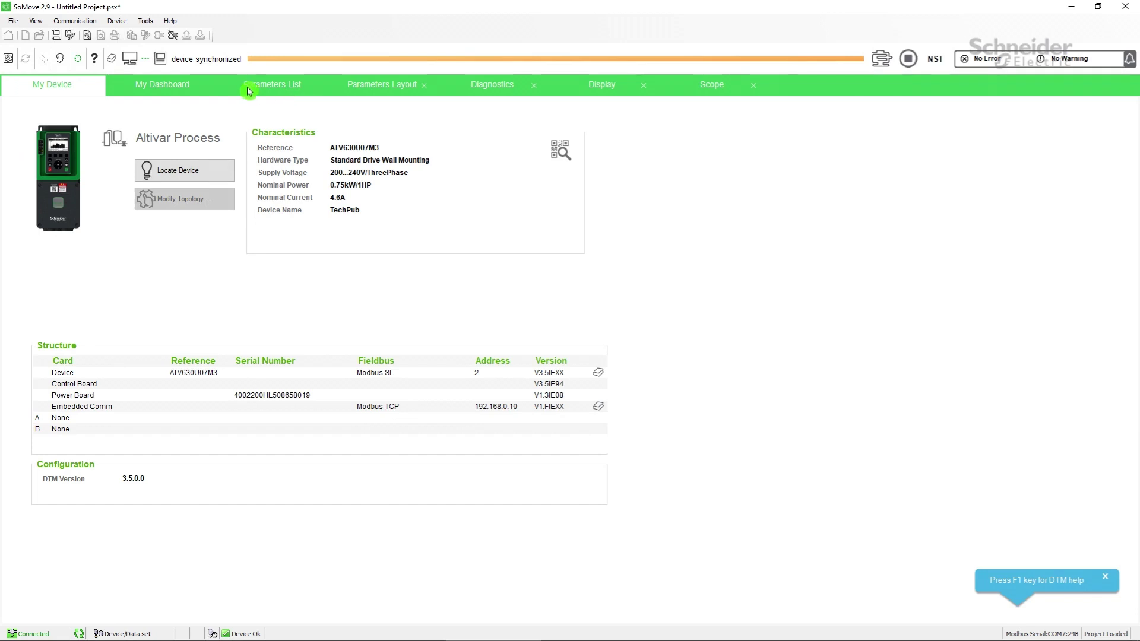
Step: Set the Modbus TCP HoldupTime to 15 s, apply it to the drive, and disconnect
{"action": "left_click", "coordinate": [287, 85]}
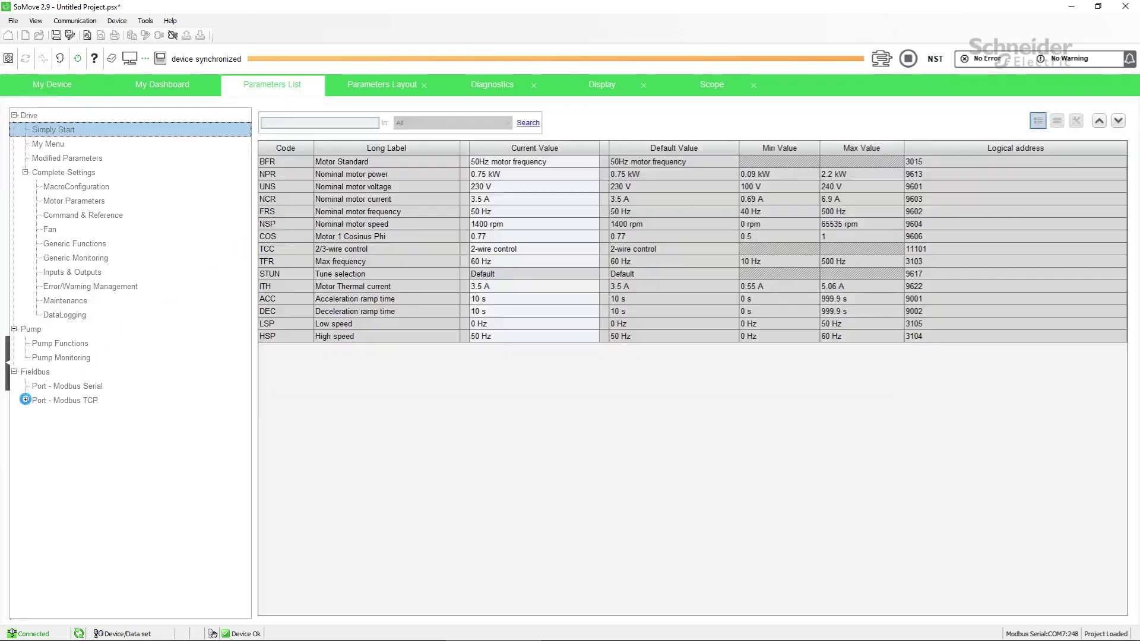
{"action": "left_click", "coordinate": [27, 401]}
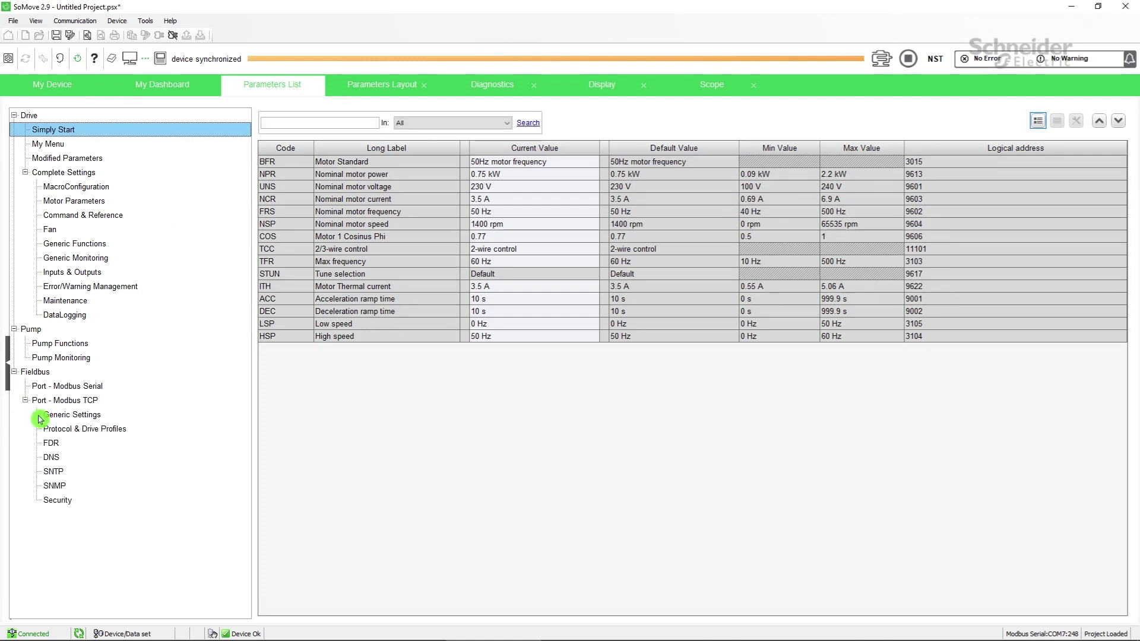
{"action": "left_click", "coordinate": [56, 430]}
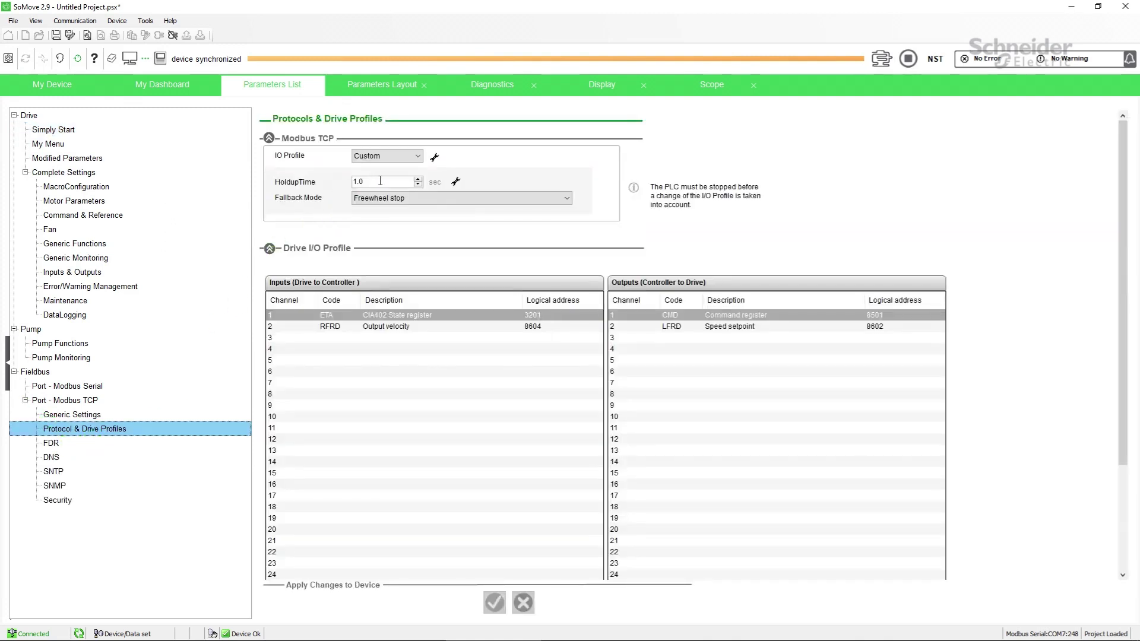
{"action": "left_click_drag", "start_coordinate": [380, 180], "coordinate": [350, 182]}
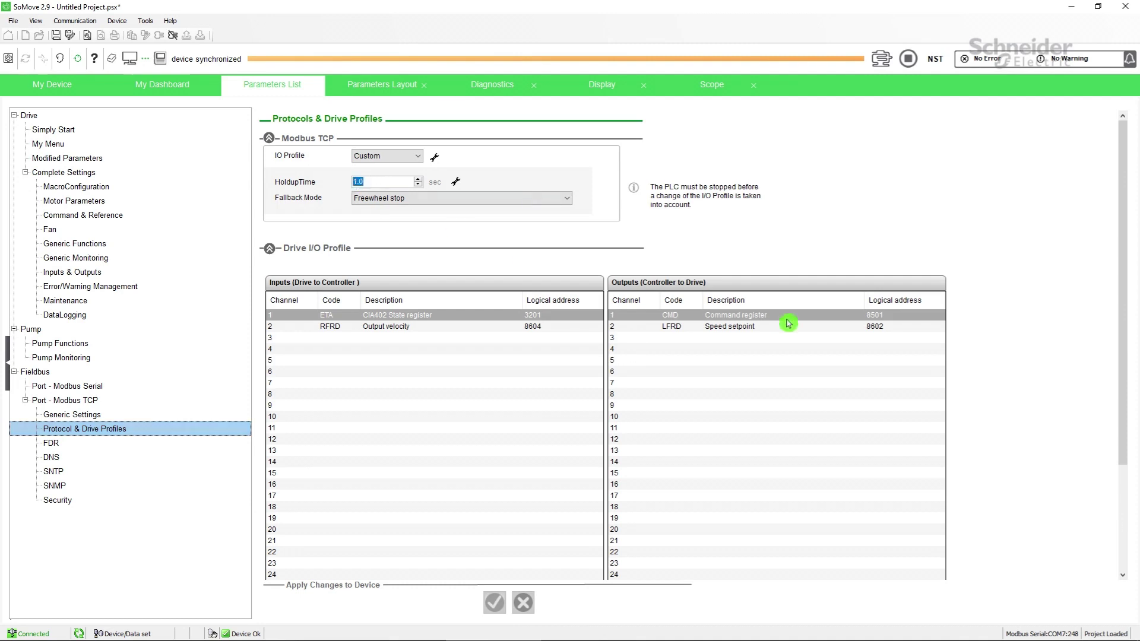
{"action": "type", "text": "15"}
{"action": "key", "text": "Return"}
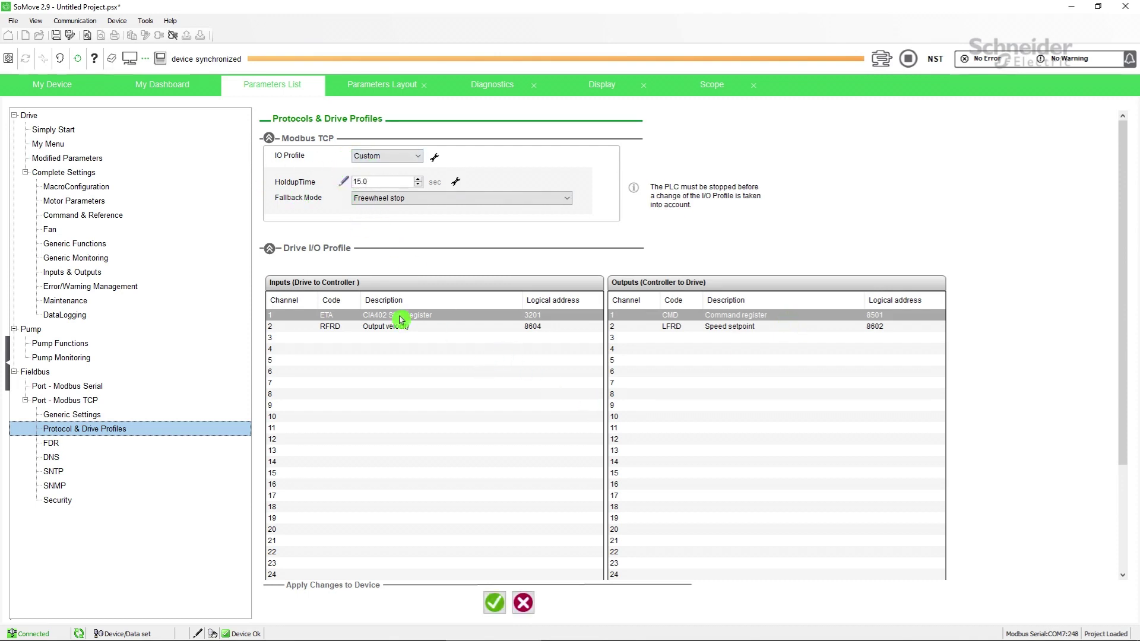
{"action": "left_click", "coordinate": [496, 605]}
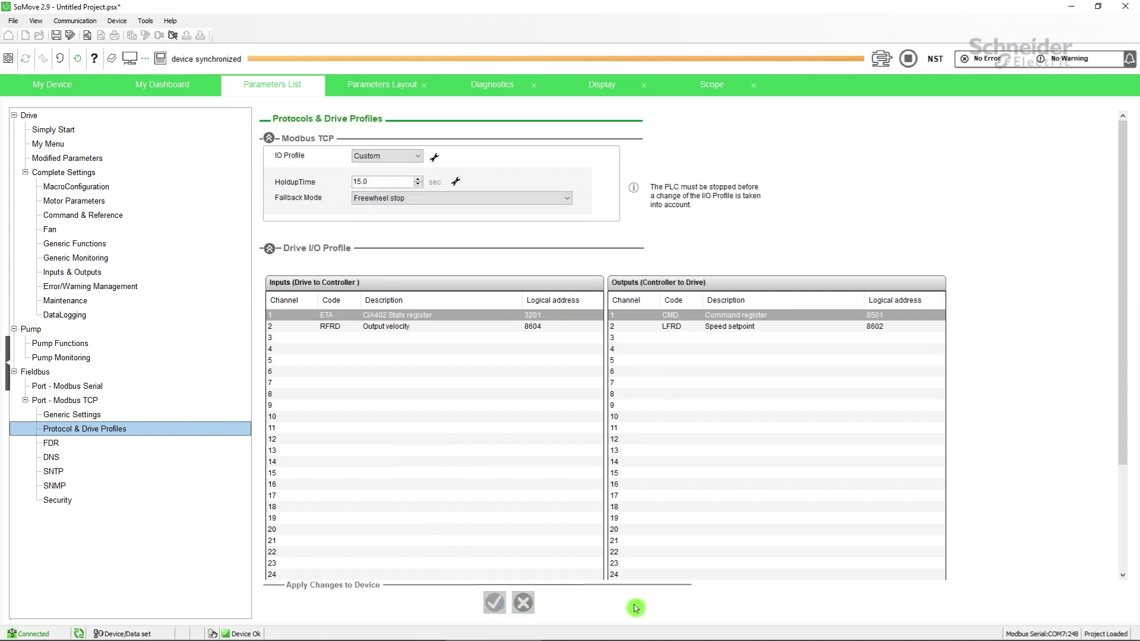
{"action": "left_click", "coordinate": [173, 37]}
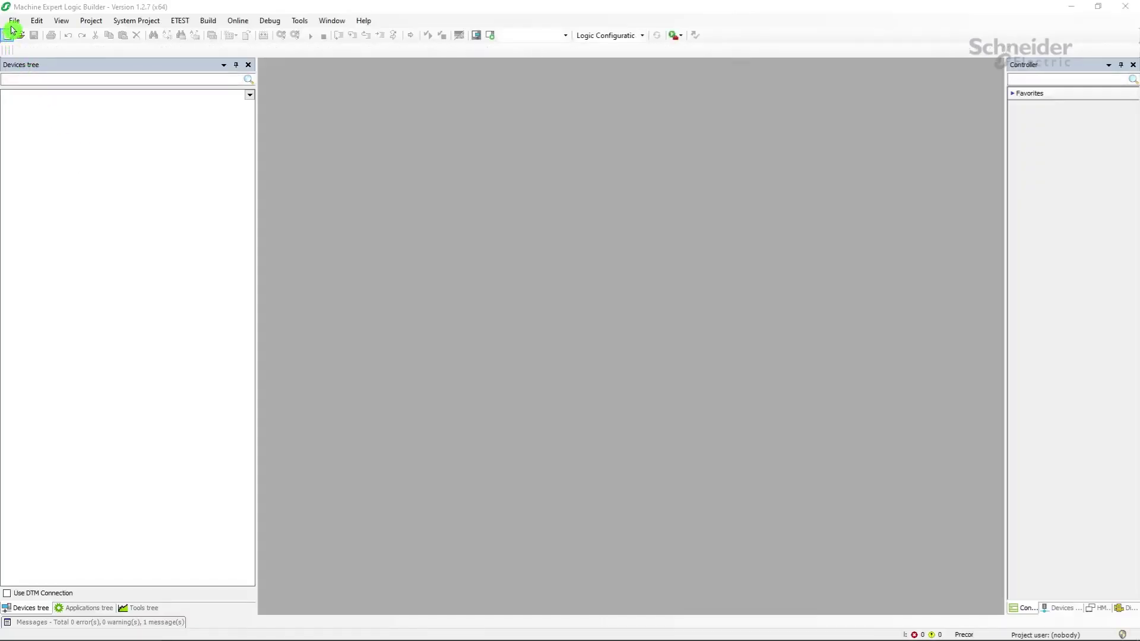
Step: Open M241_Test_TechPub.project from the Documents folder
{"action": "left_click", "coordinate": [14, 22]}
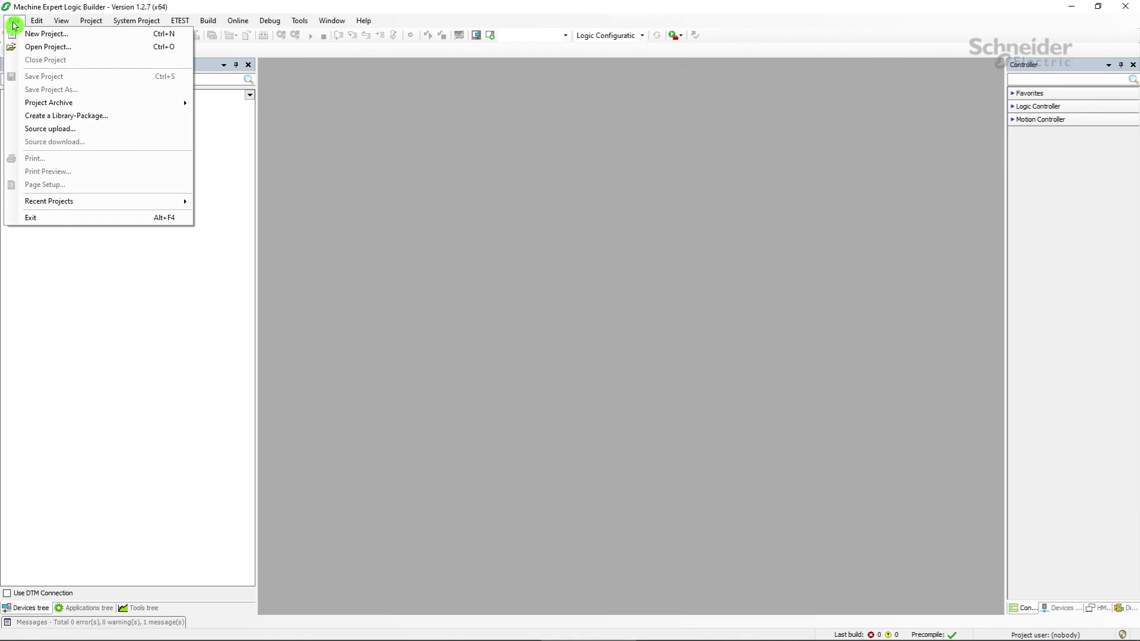
{"action": "left_click", "coordinate": [47, 46]}
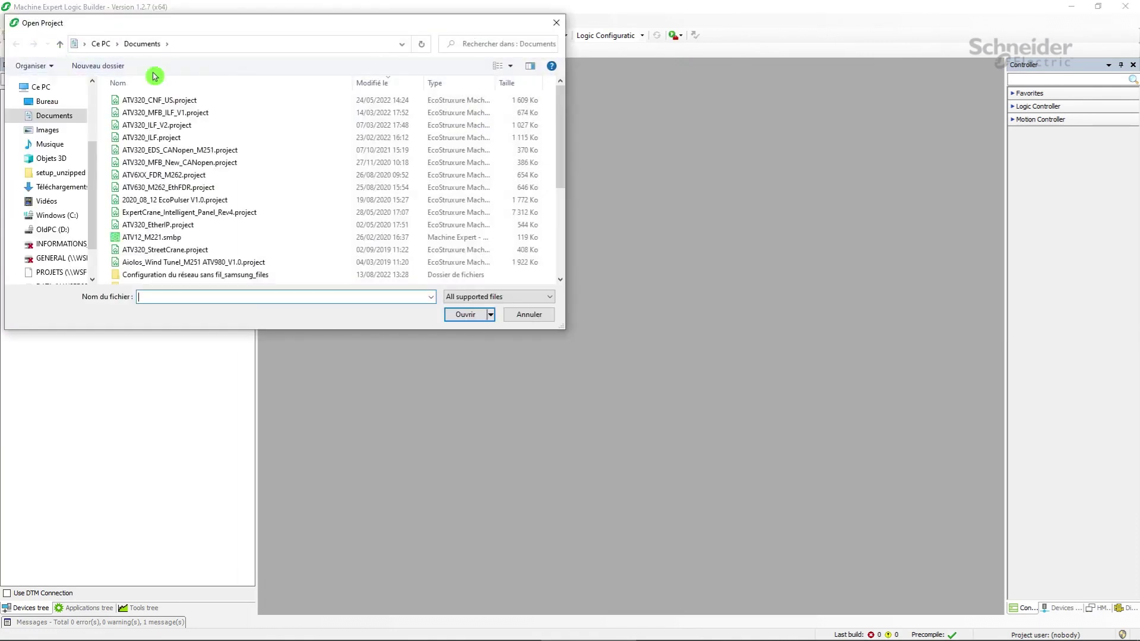
{"action": "double_click", "coordinate": [169, 102]}
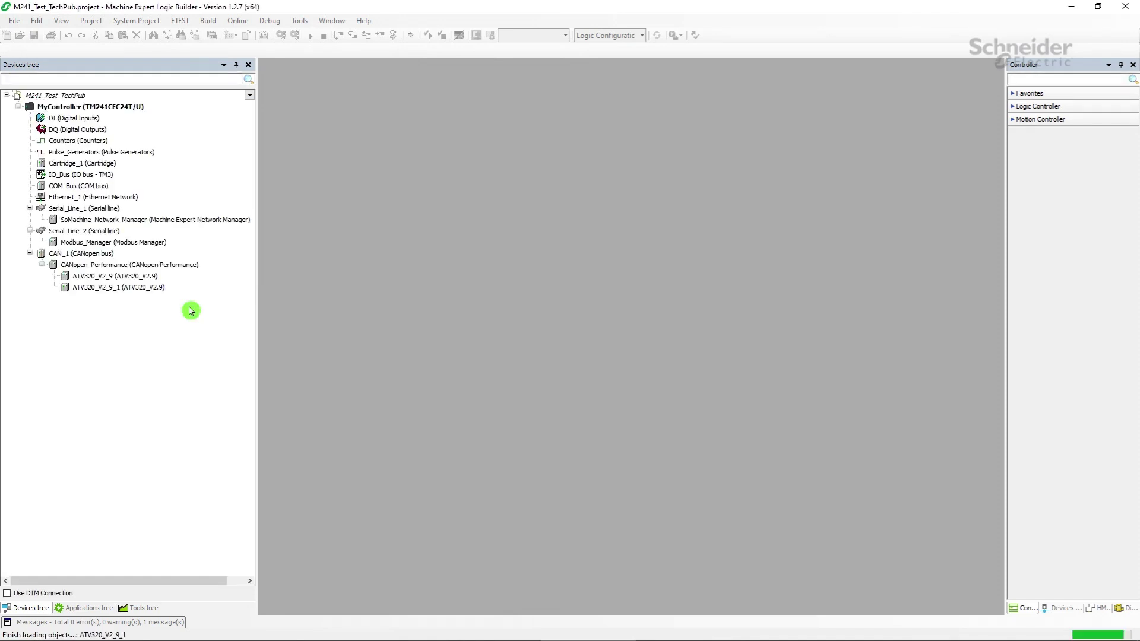
Step: Enable expert settings on ATV320_V2_9, set Guard Time 500 ms and Life Time Factor 5, and save
{"action": "left_click", "coordinate": [150, 276]}
{"action": "double_click", "coordinate": [148, 276]}
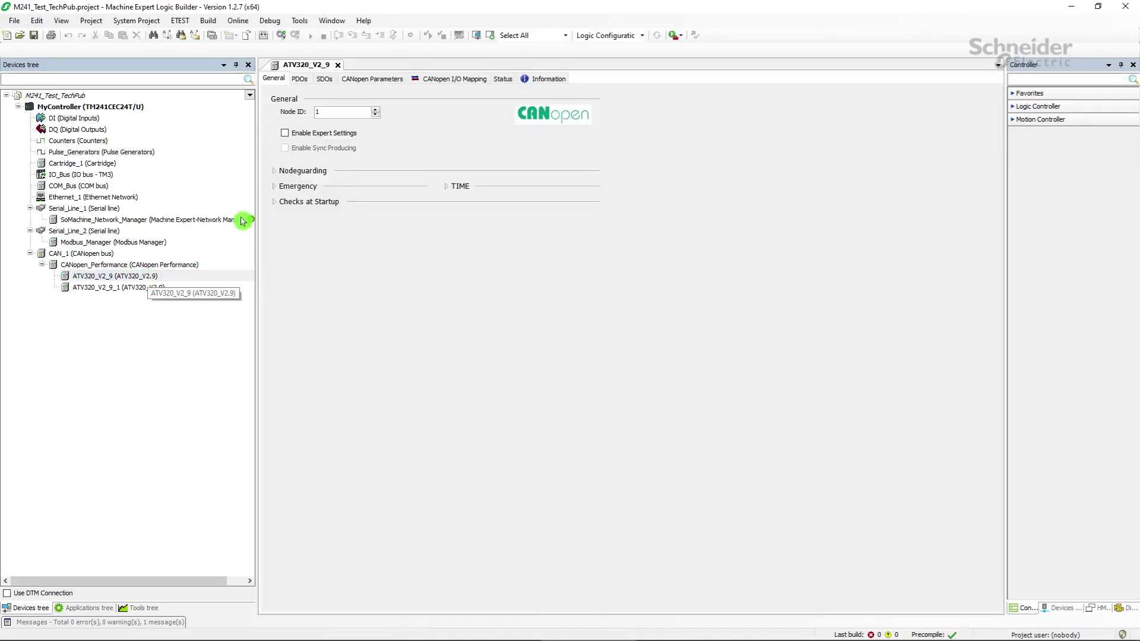
{"action": "left_click", "coordinate": [286, 133]}
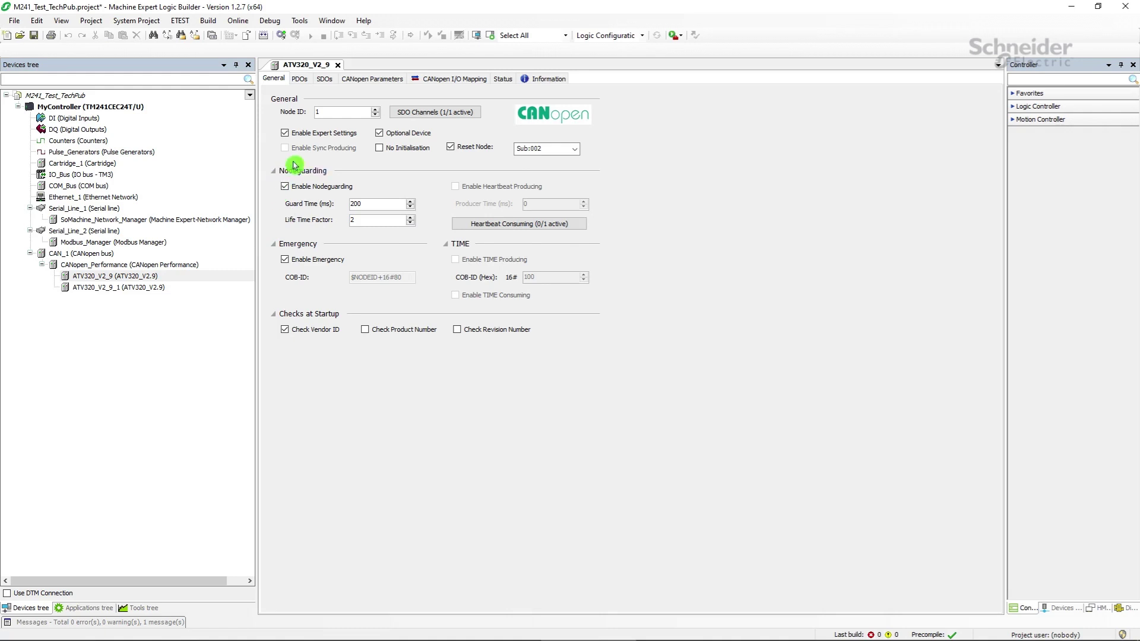
{"action": "left_click", "coordinate": [381, 203]}
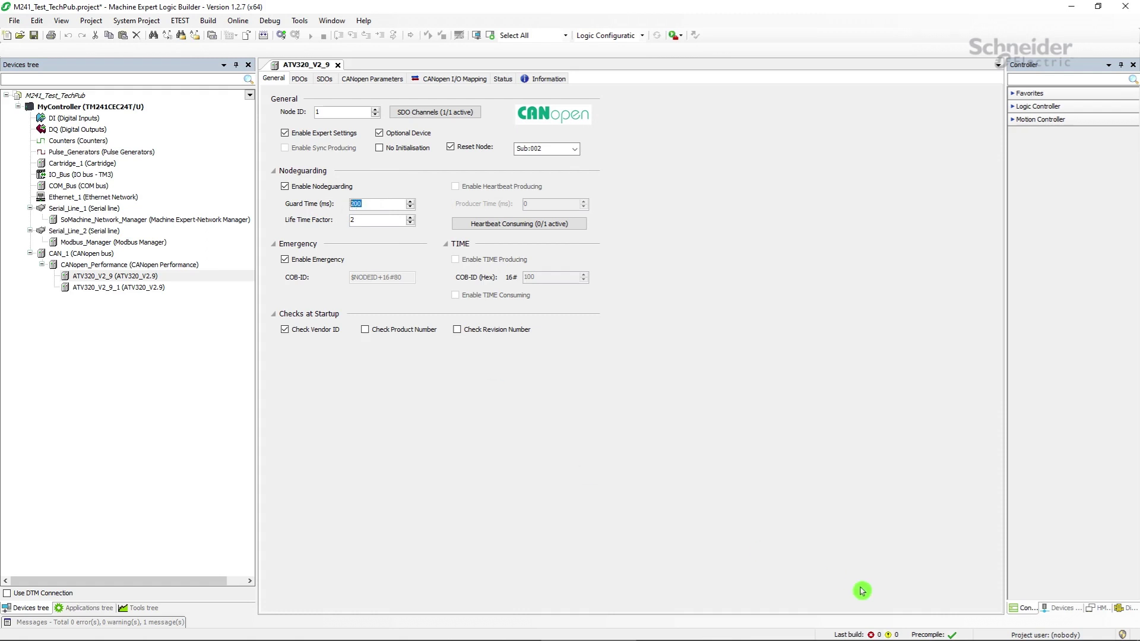
{"action": "type", "text": "5"}
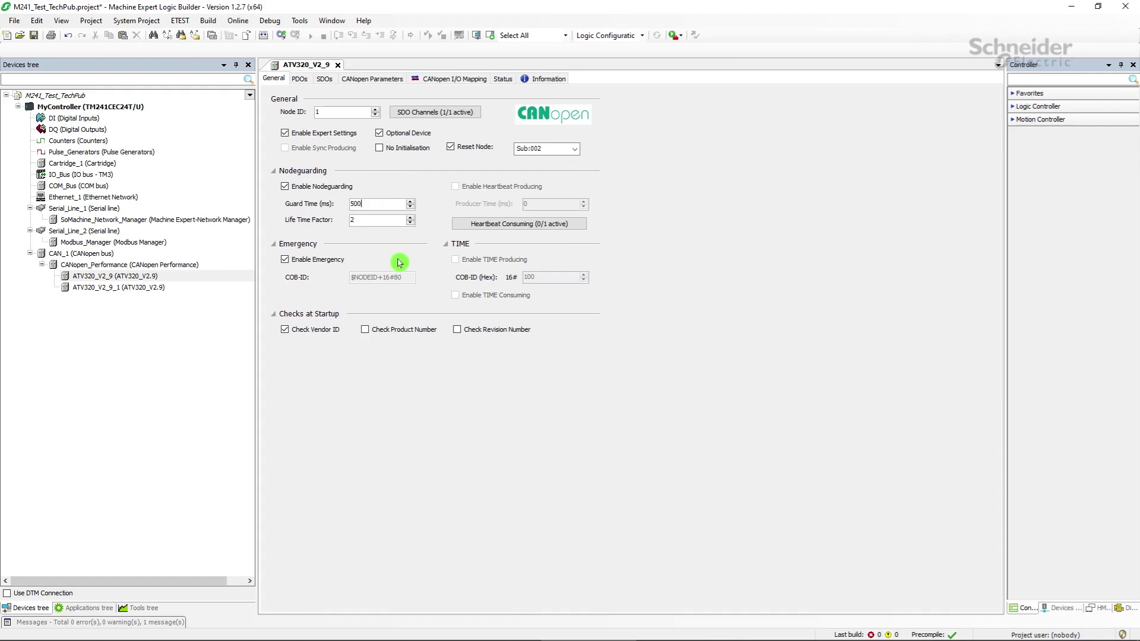
{"action": "left_click", "coordinate": [363, 219]}
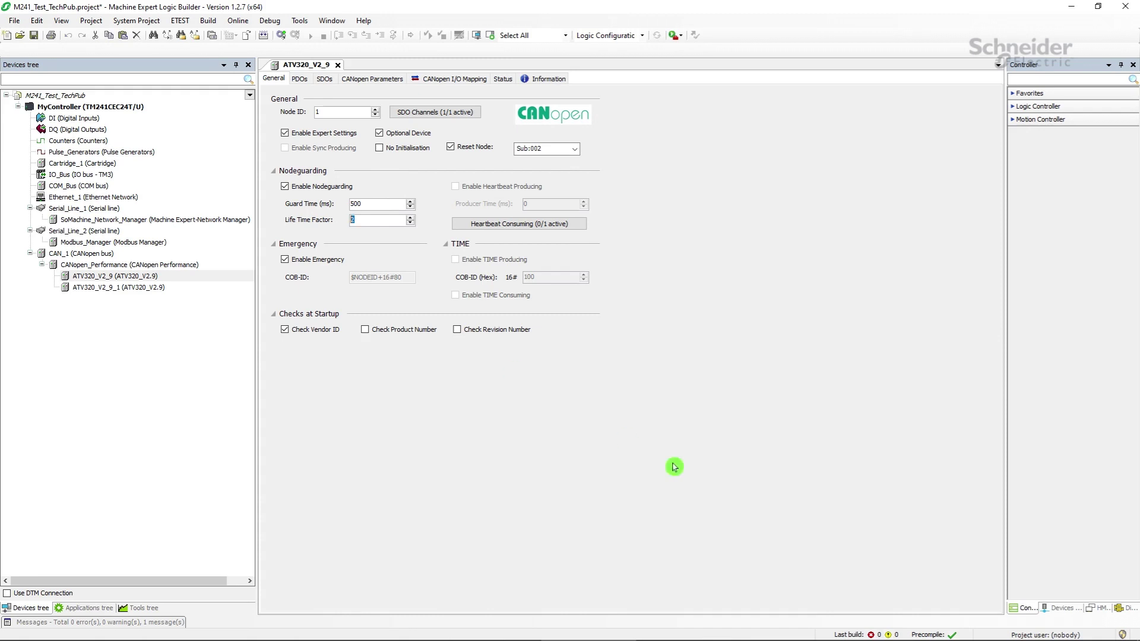
{"action": "type", "text": "5"}
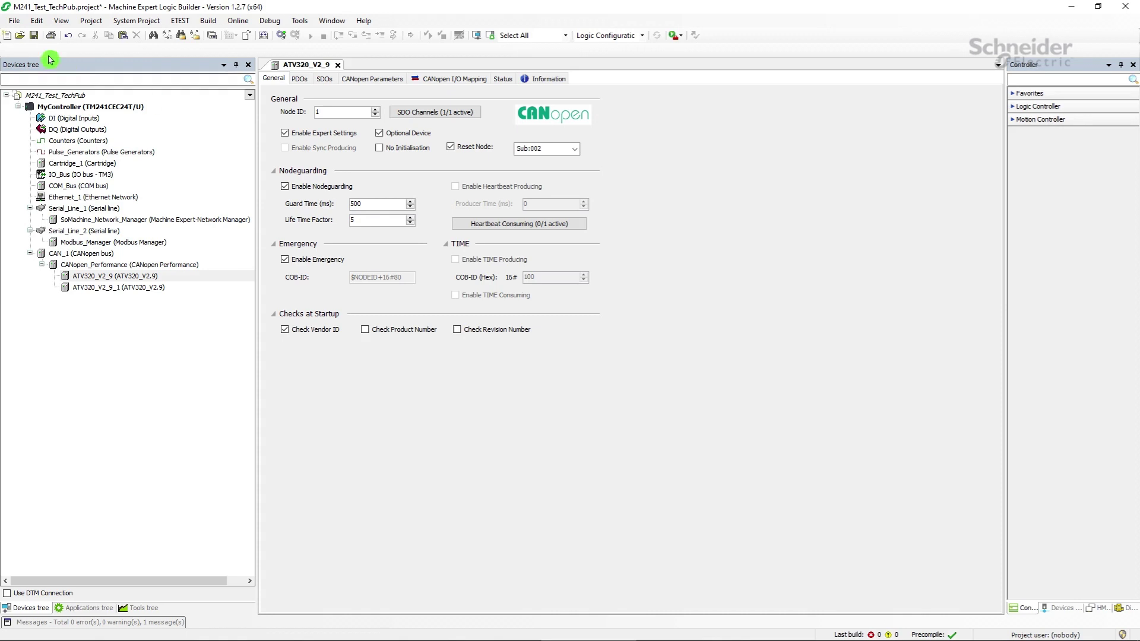
{"action": "left_click", "coordinate": [34, 35]}
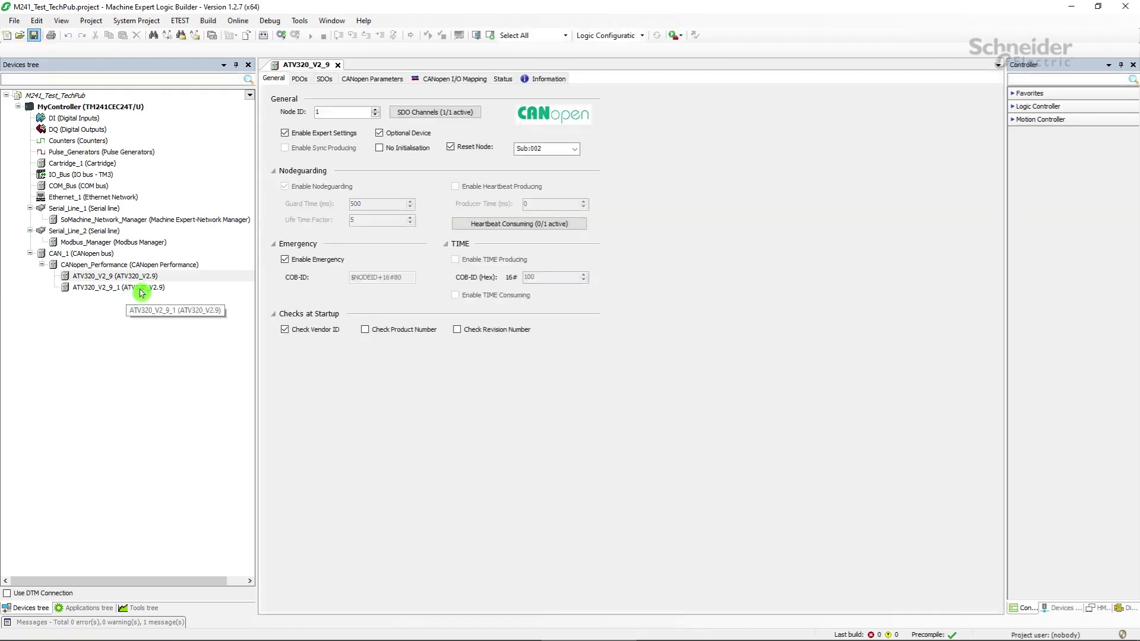
{"action": "left_click", "coordinate": [237, 21]}
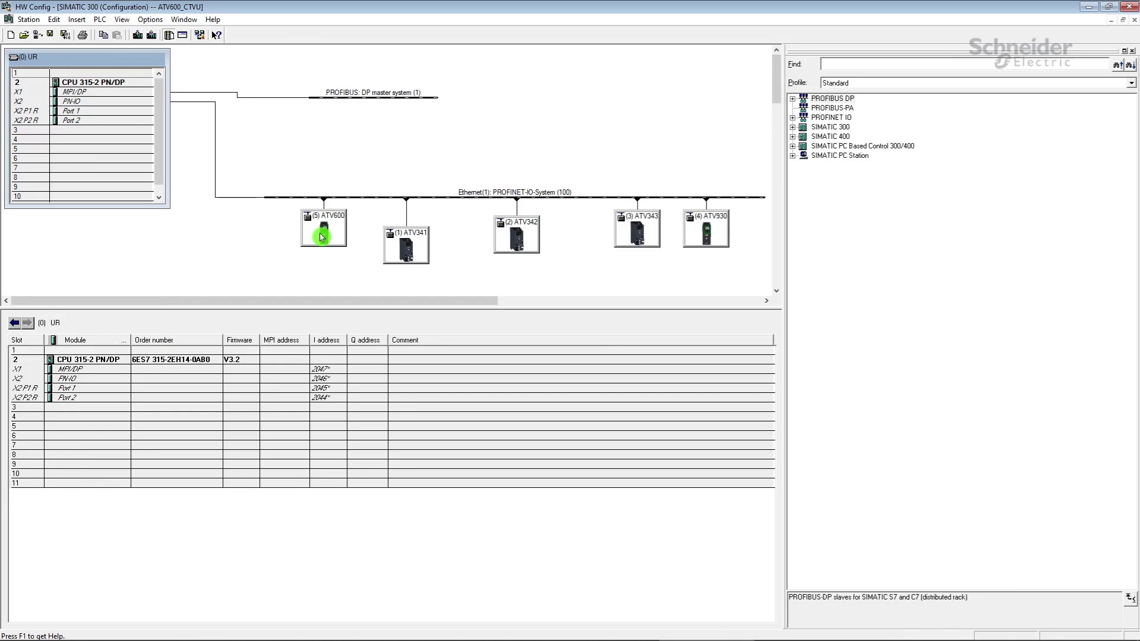
Step: Give the ATV600 Interface X1 an 8 ms update time with 10 accepted missed cycles
{"action": "left_click", "coordinate": [321, 237]}
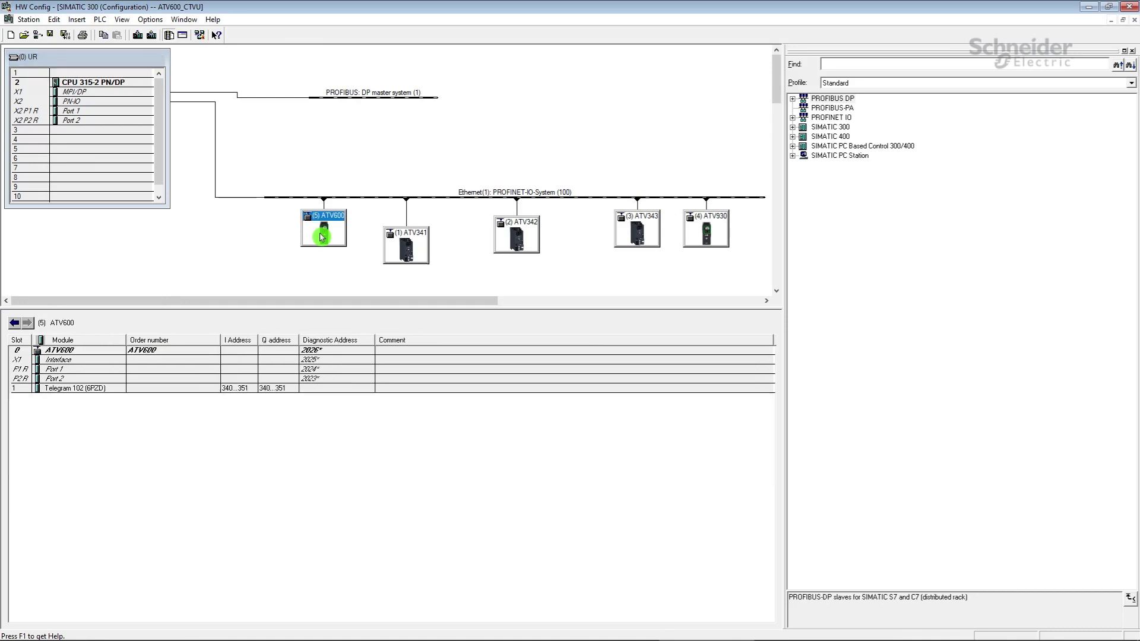
{"action": "double_click", "coordinate": [60, 360]}
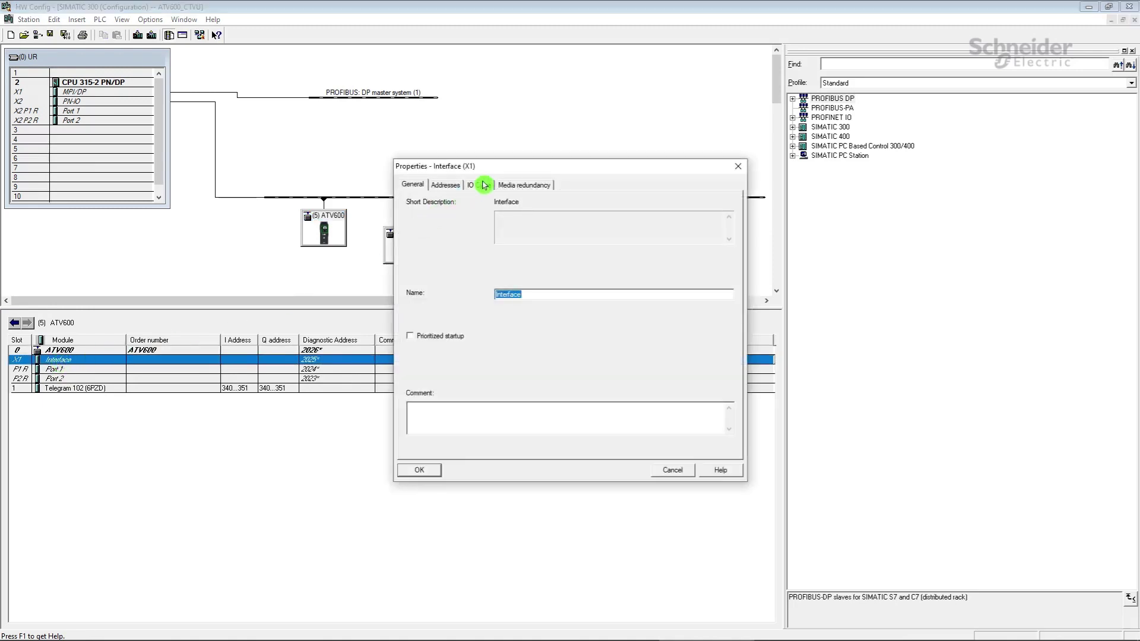
{"action": "left_click", "coordinate": [483, 185]}
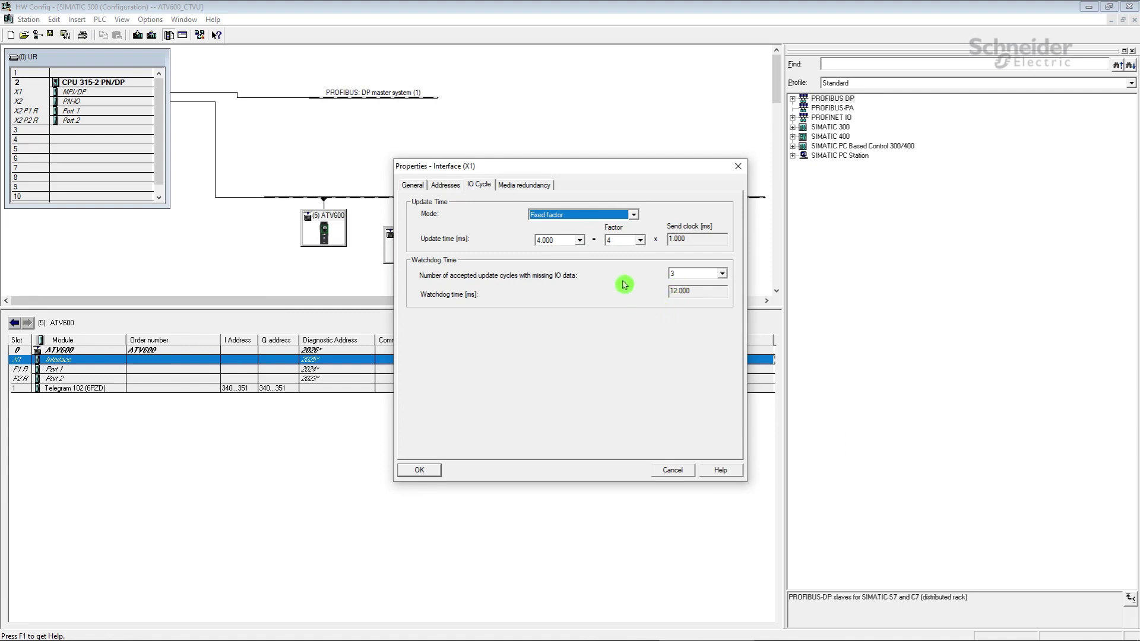
{"action": "left_click", "coordinate": [581, 240]}
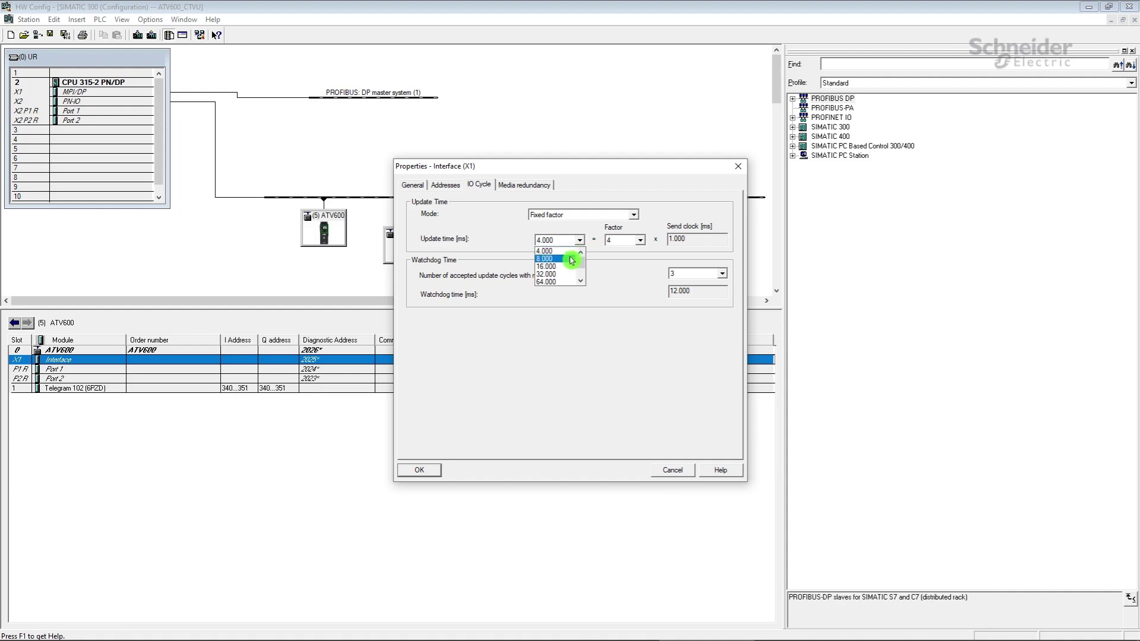
{"action": "left_click", "coordinate": [568, 260]}
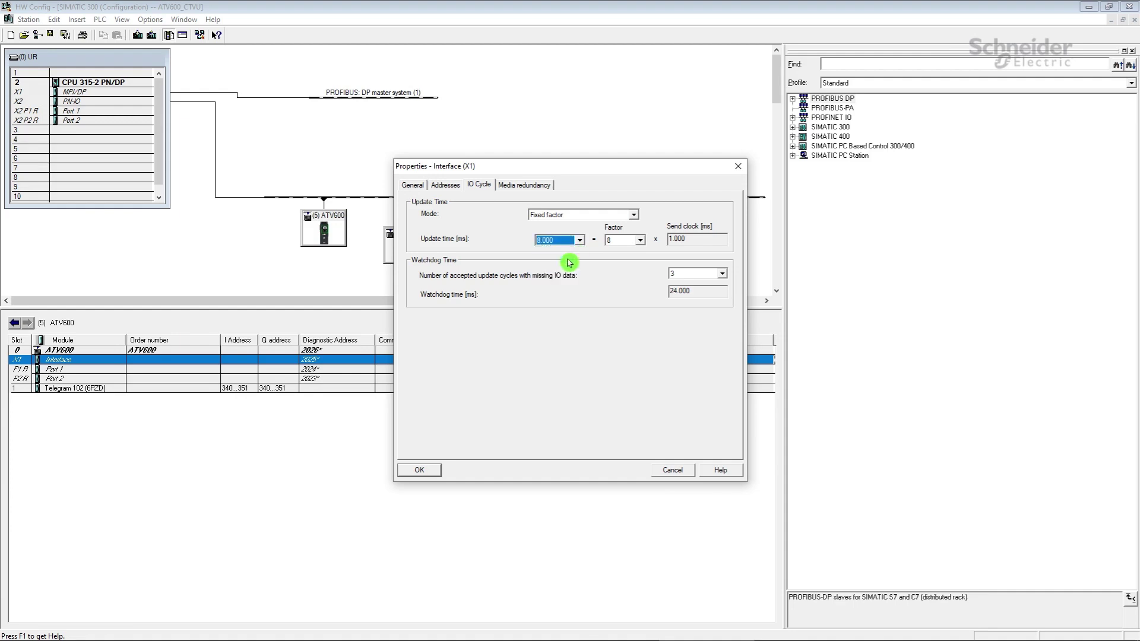
{"action": "left_click", "coordinate": [723, 275]}
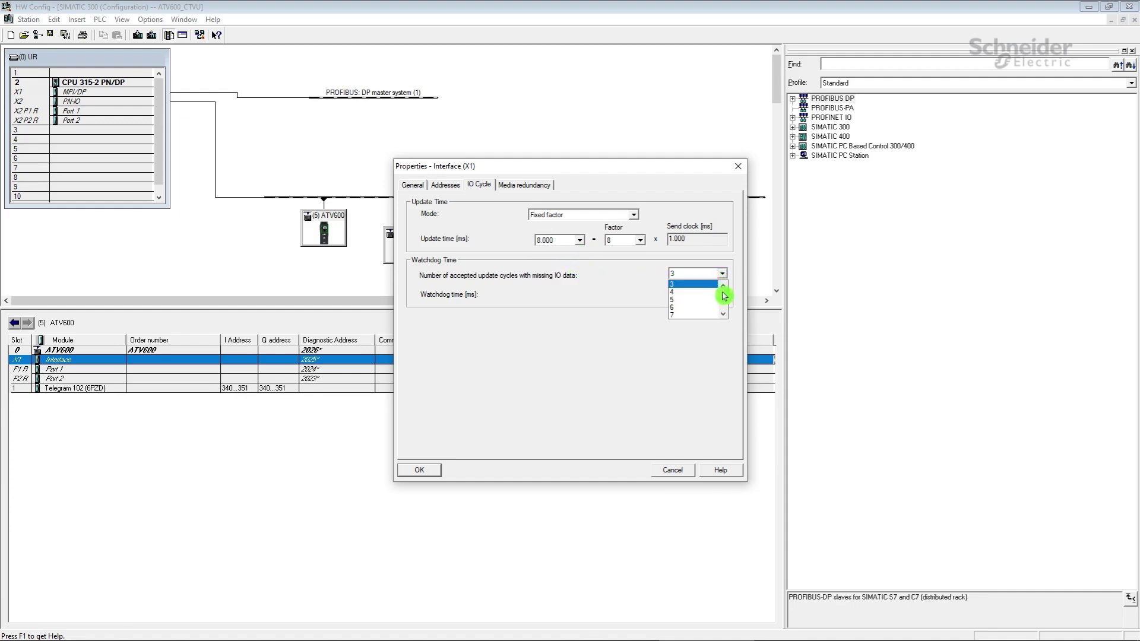
{"action": "left_click", "coordinate": [724, 313]}
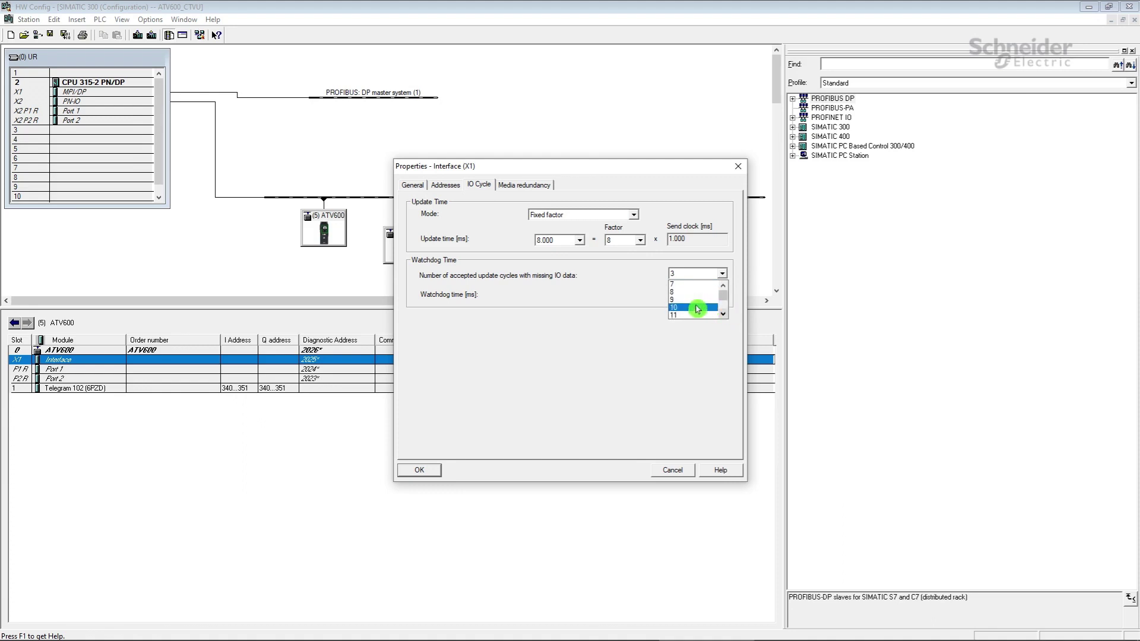
{"action": "left_click", "coordinate": [697, 308]}
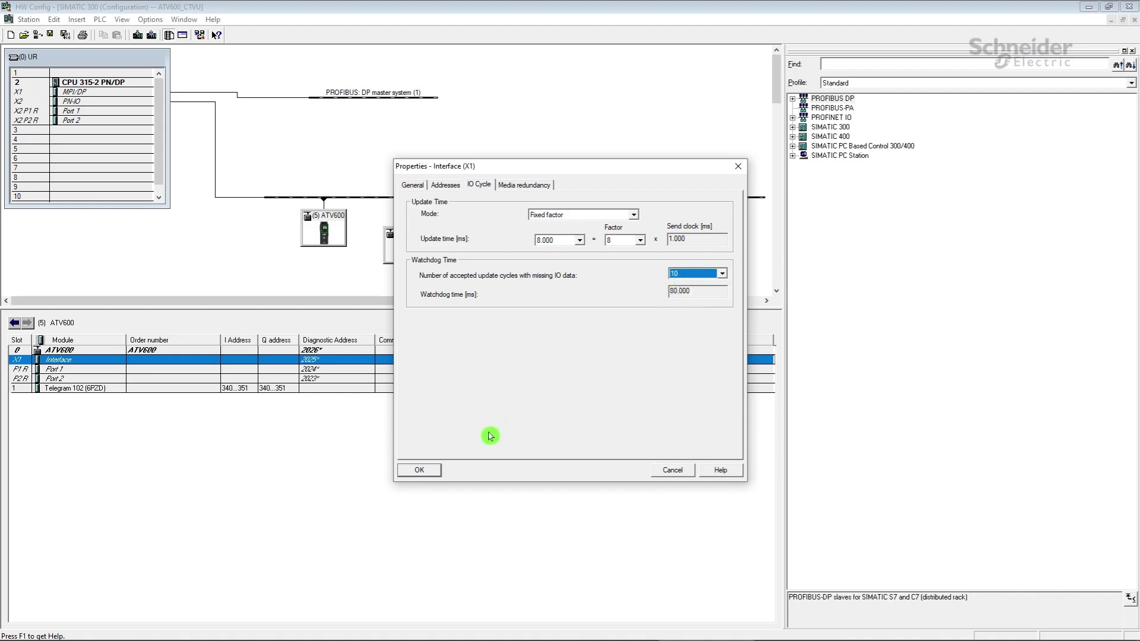
{"action": "left_click", "coordinate": [432, 472]}
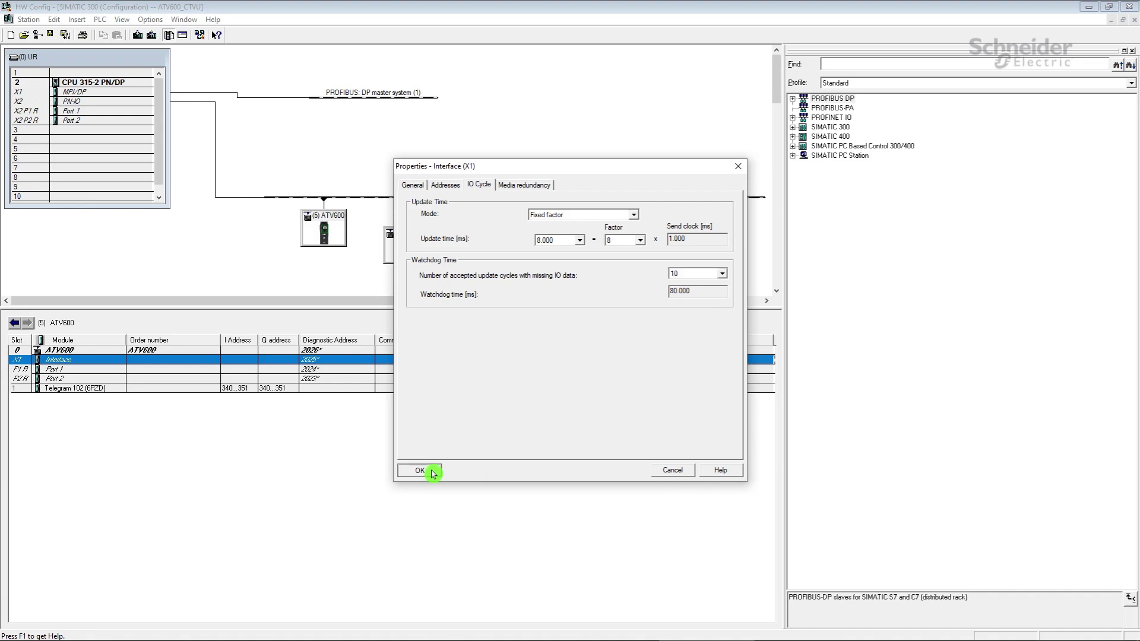